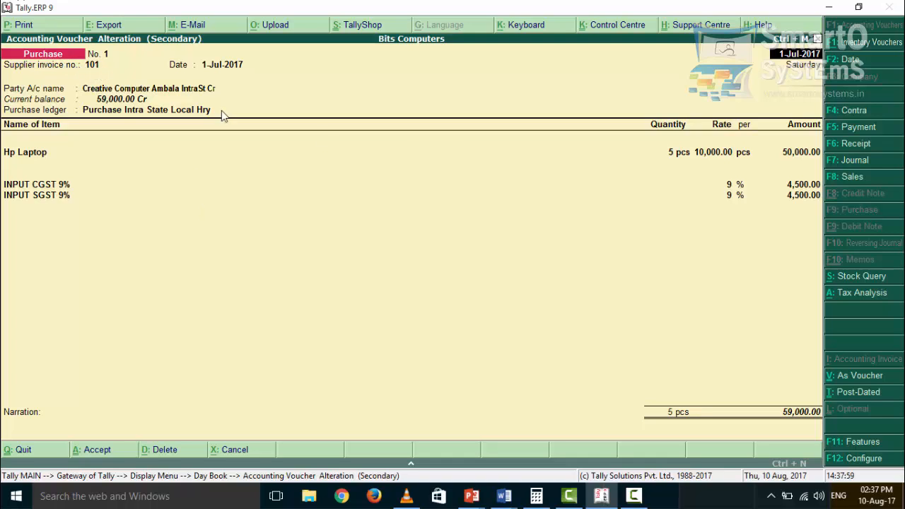
pyautogui.press('Return')
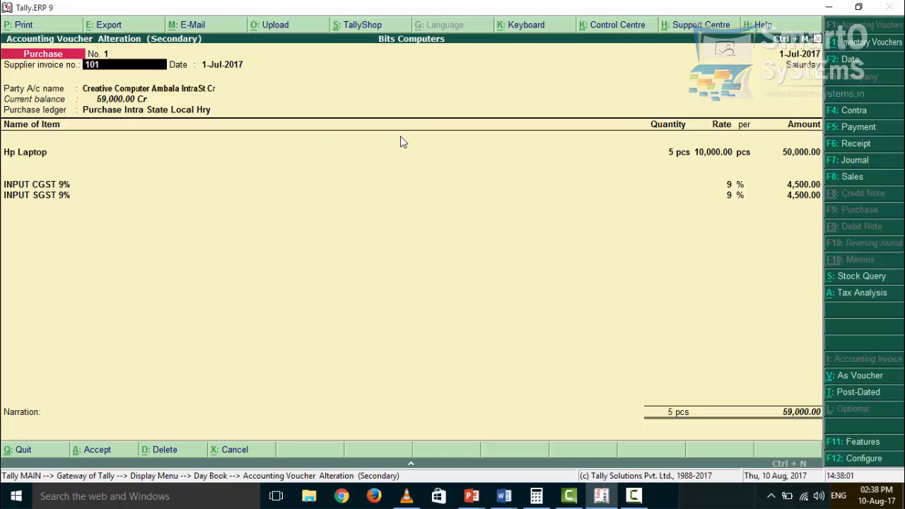
pyautogui.press('Return')
pyautogui.press('Return')
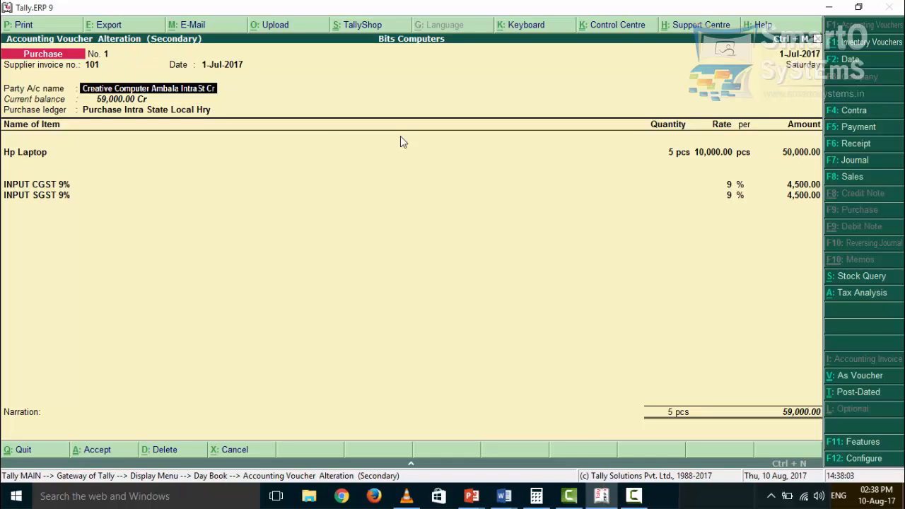
pyautogui.press('Return')
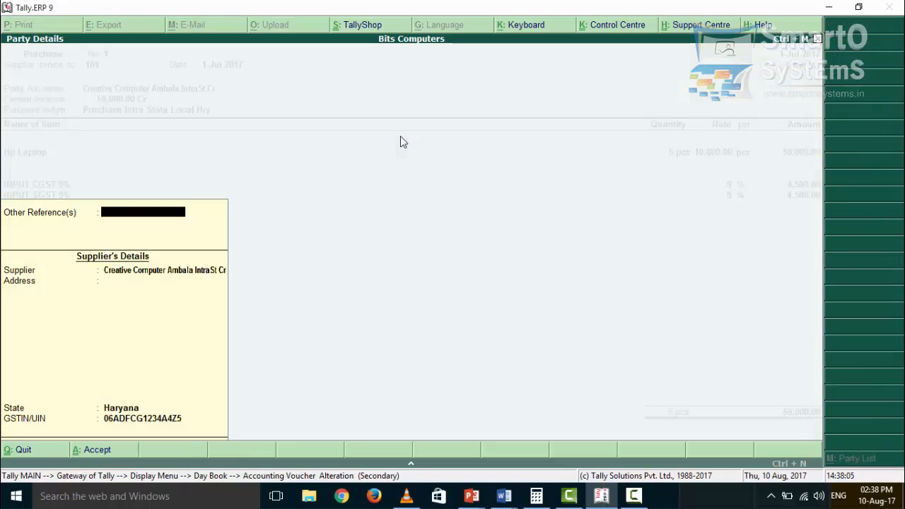
pyautogui.press('Return')
pyautogui.press('Return')
pyautogui.press('Return')
pyautogui.press('Return')
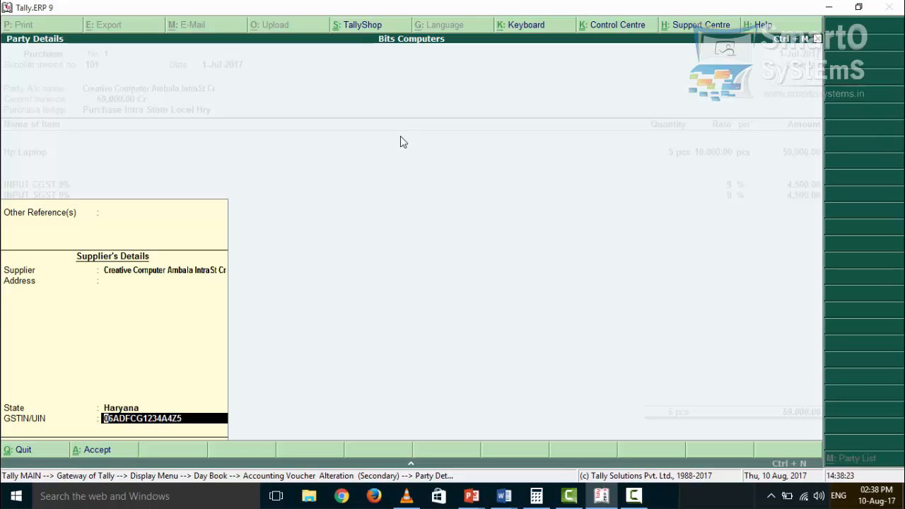
pyautogui.press('Return')
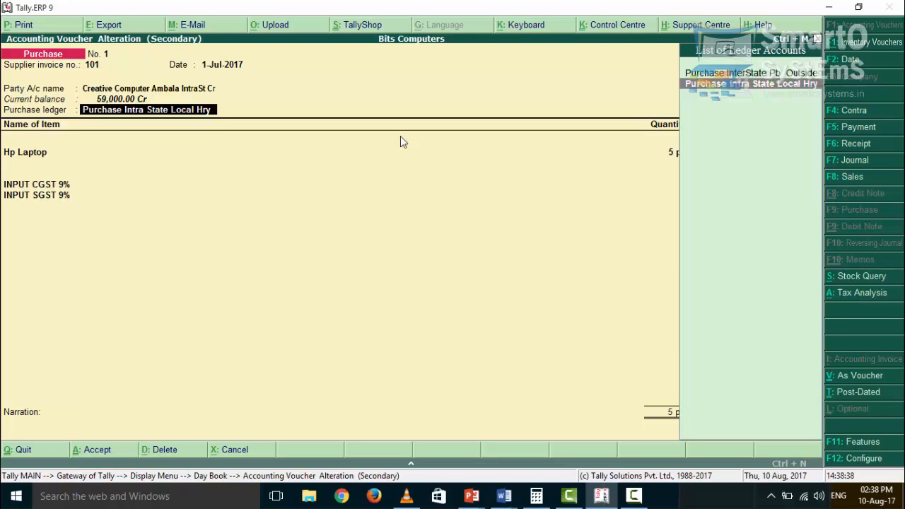
# - Keep the purchase ledger and confirm the Hp Laptop item line at 50,000.00 unchanged
pyautogui.press('Return')
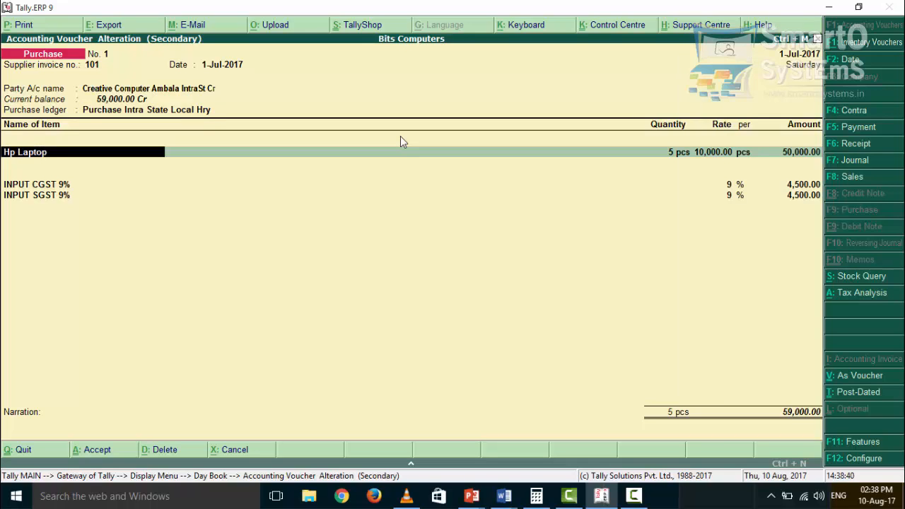
pyautogui.press('Return')
pyautogui.press('Return')
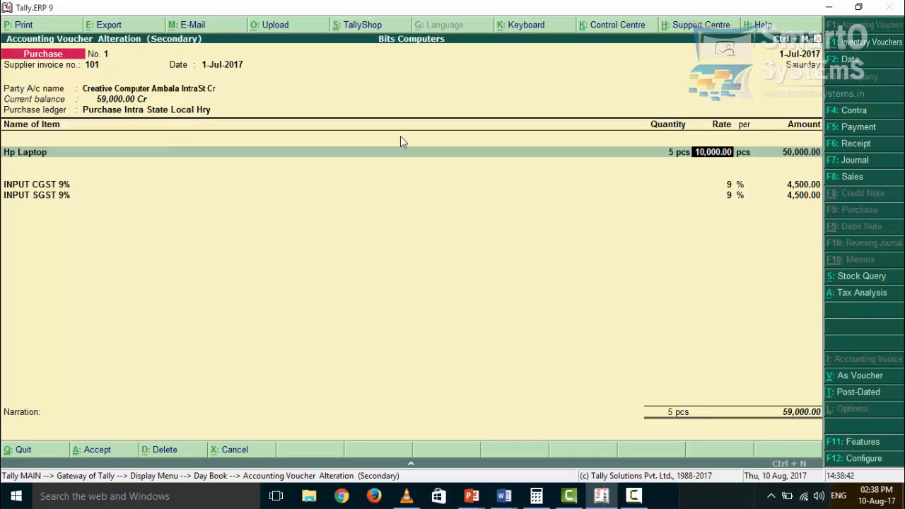
pyautogui.press('Return')
pyautogui.press('Return')
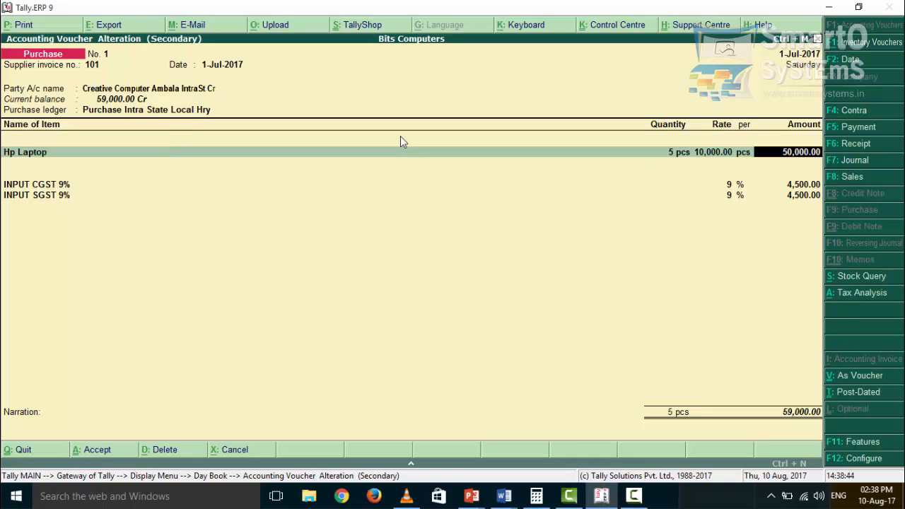
pyautogui.press('Return')
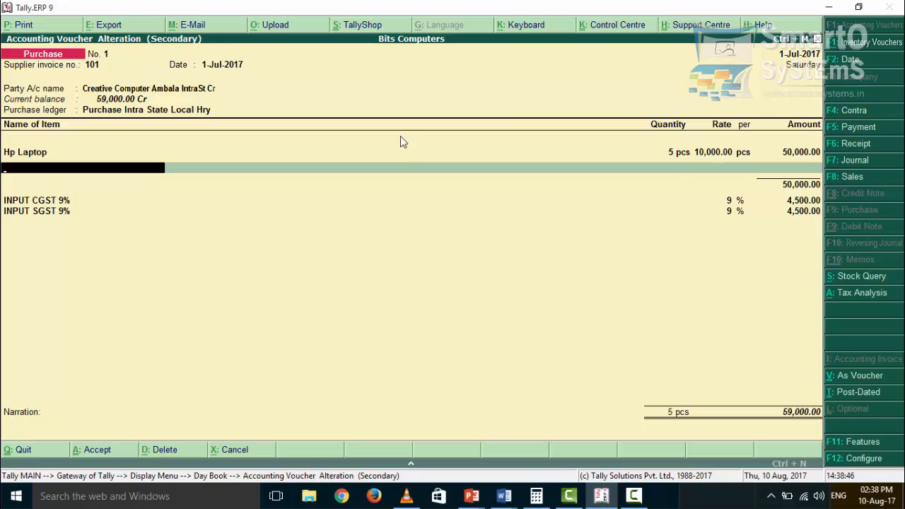
pyautogui.press('Return')
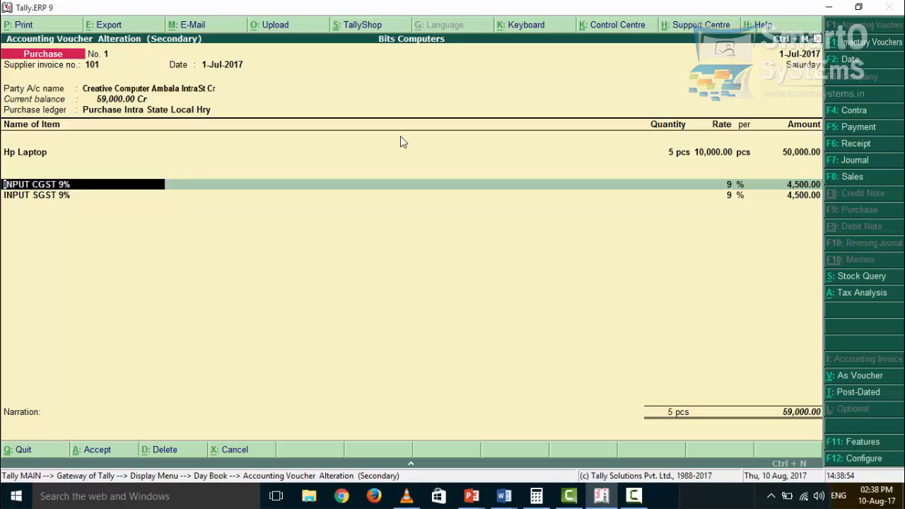
# - Keep INPUT CGST 9% and INPUT SGST 9% at 4,500.00 each, skip narration, and accept voucher No. 1
pyautogui.press('Return')
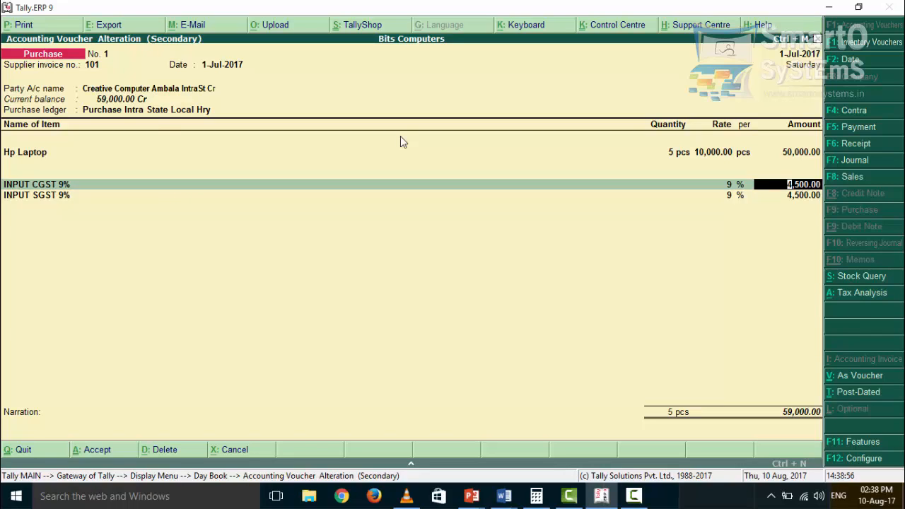
pyautogui.press('BackSpace')
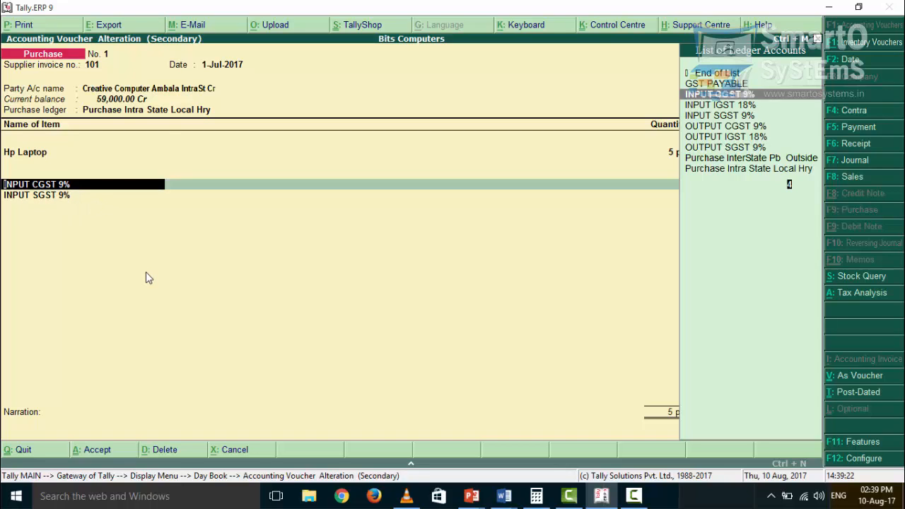
pyautogui.press('Return')
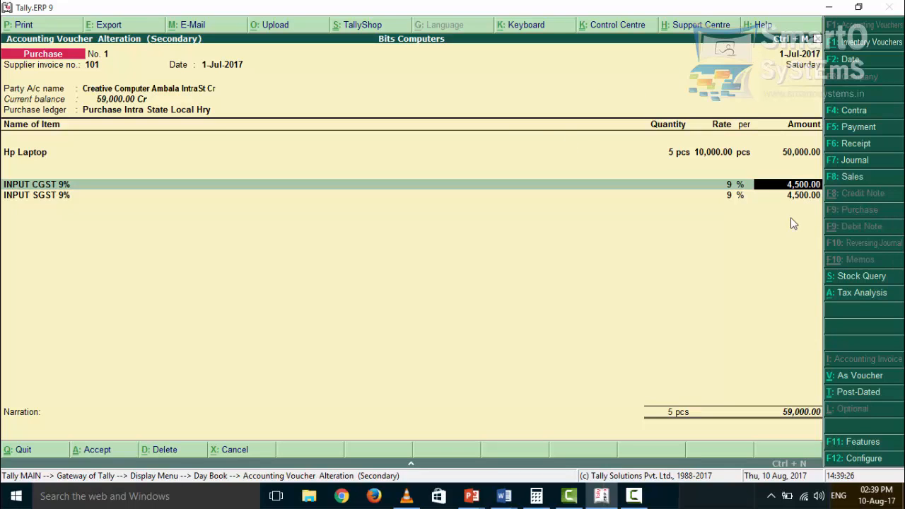
pyautogui.press('Return')
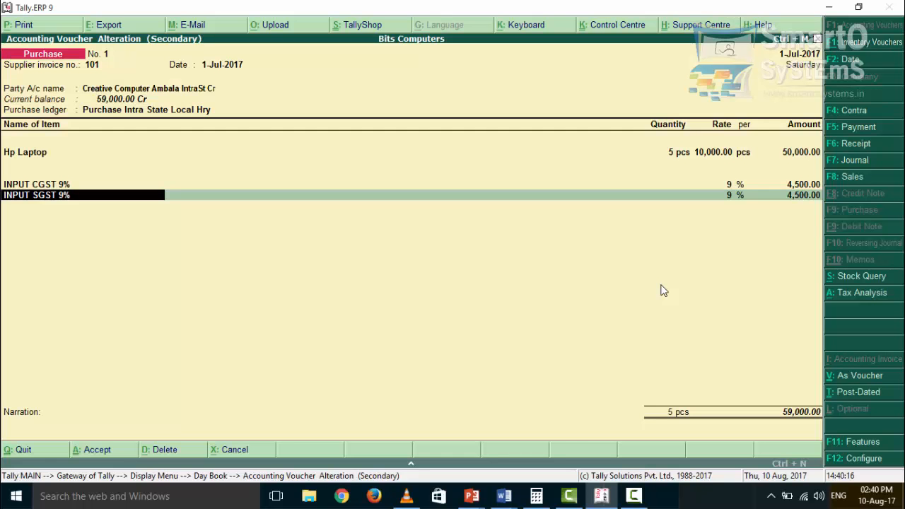
pyautogui.press('Return')
pyautogui.press('Return')
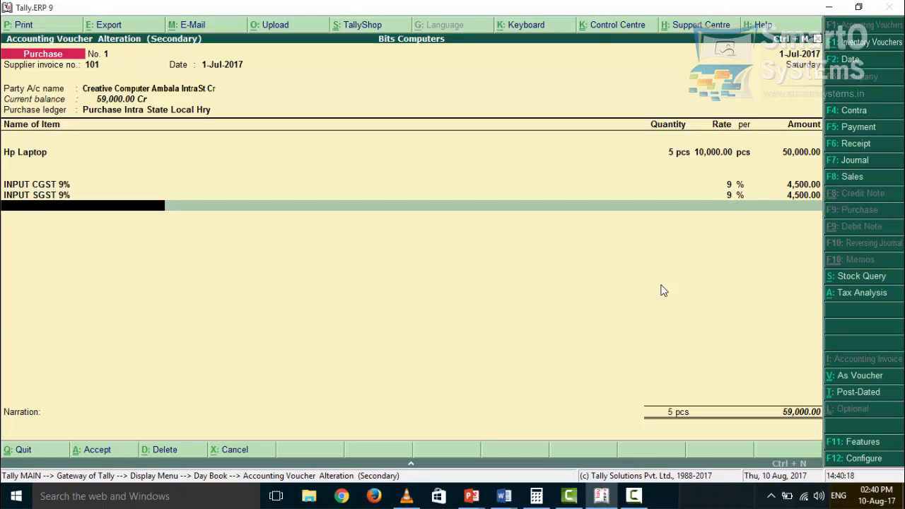
pyautogui.press('Return')
pyautogui.press('Return')
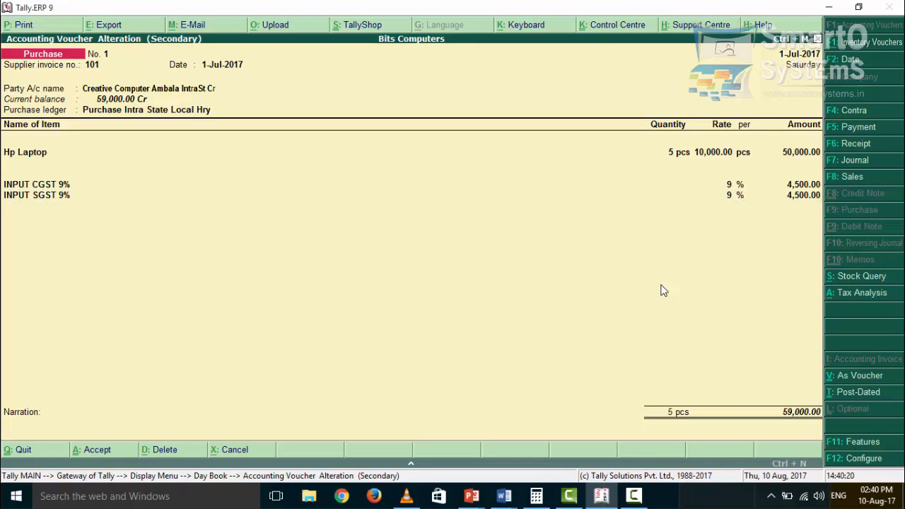
pyautogui.press('Return')
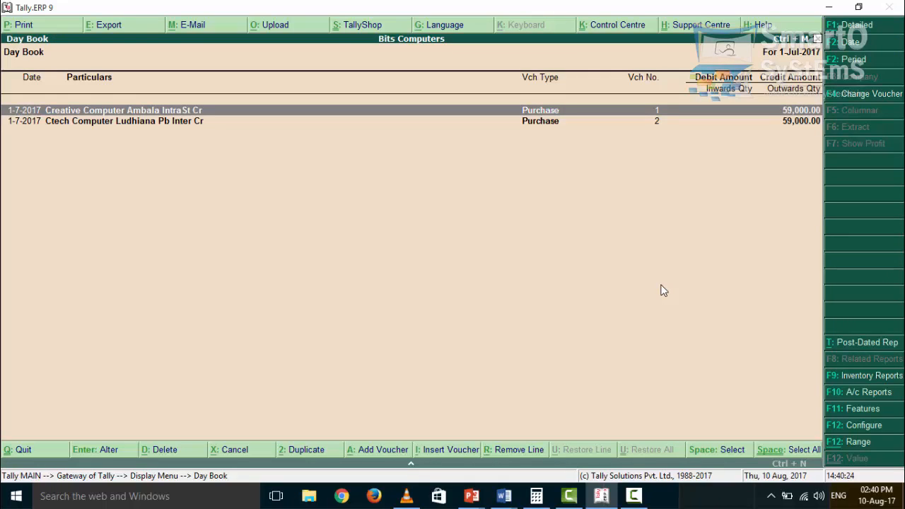
# - Open purchase voucher No. 2 and confirm supplier invoice 102 and date 1-Jul-2017, reaching the party name
pyautogui.press('Down')
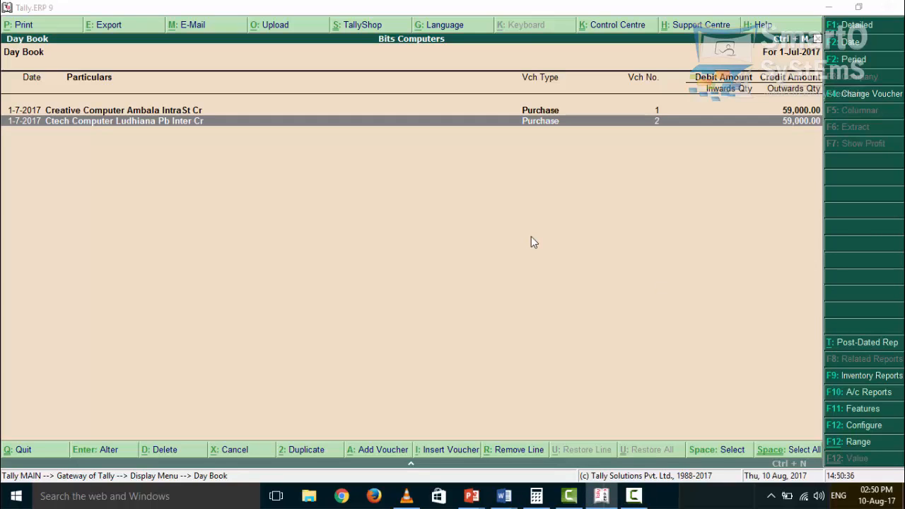
pyautogui.click(532, 238)
pyautogui.press('Return')
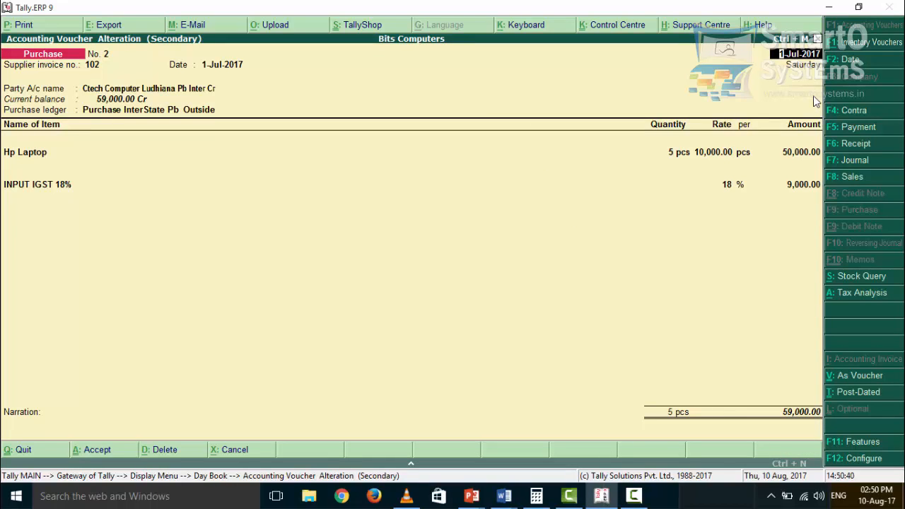
pyautogui.press('Return')
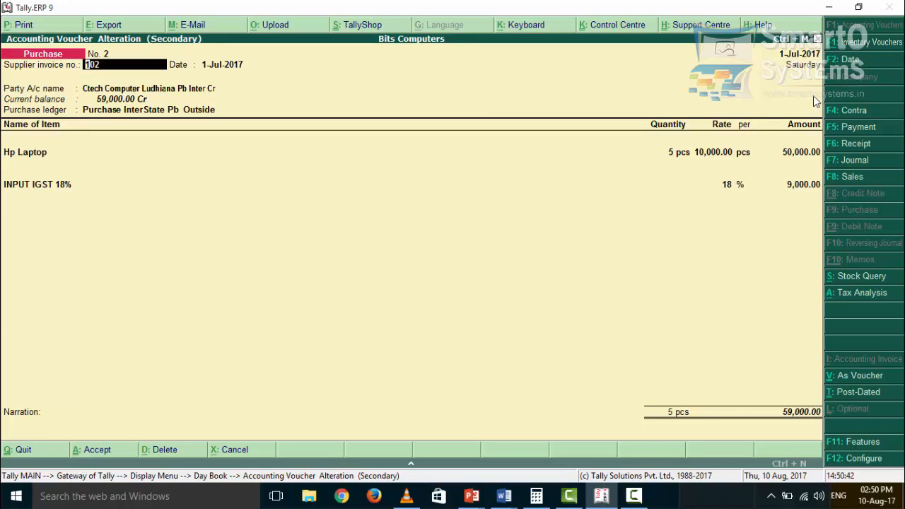
pyautogui.press('Return')
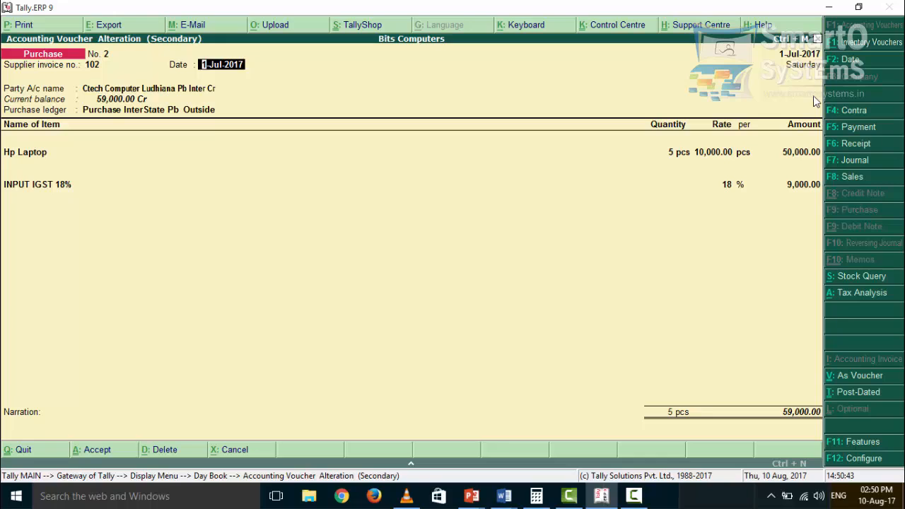
pyautogui.press('Return')
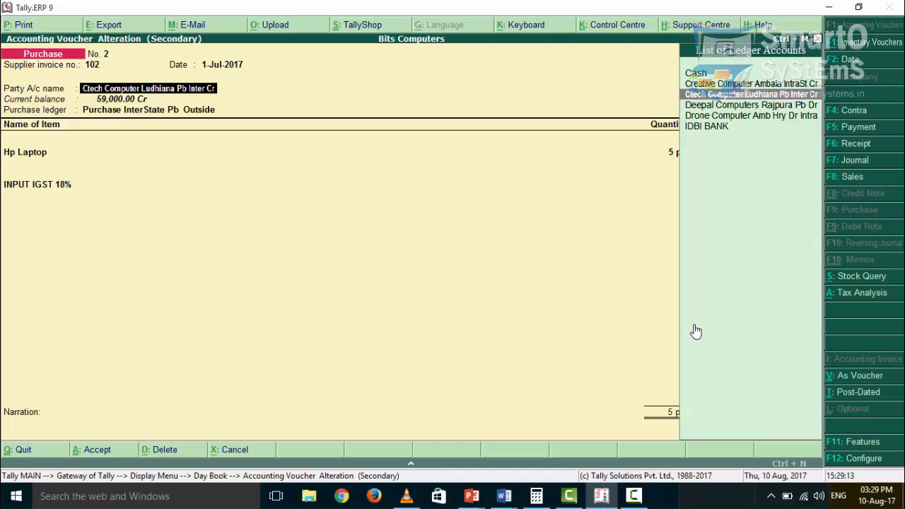
# - Review Ctech Computer's party details (address, state Punjab, GSTIN) and return to the Purchase InterState Pb Outside ledger
pyautogui.press('Return')
pyautogui.press('Return')
pyautogui.press('Return')
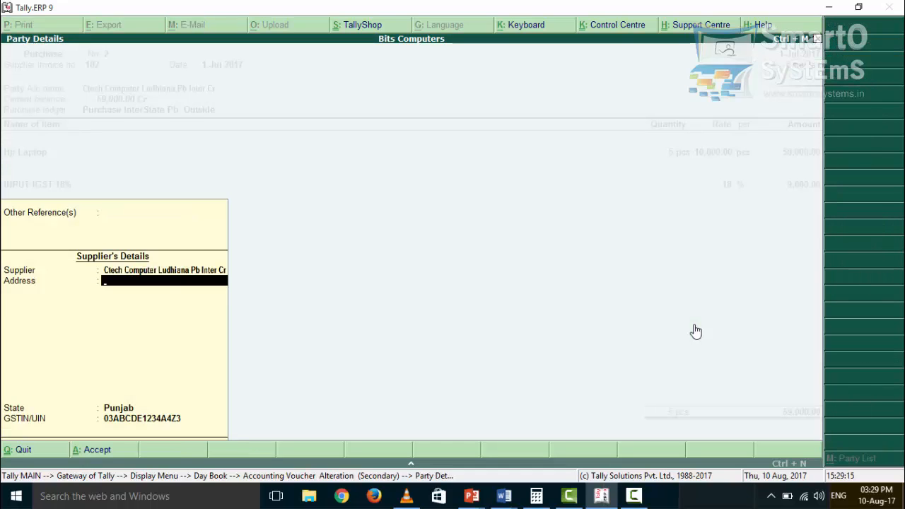
pyautogui.press('Return')
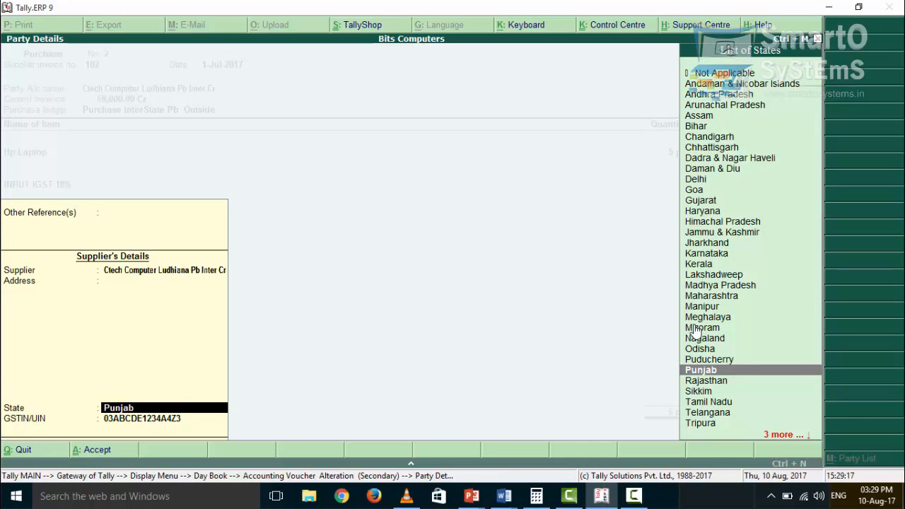
pyautogui.press('Return')
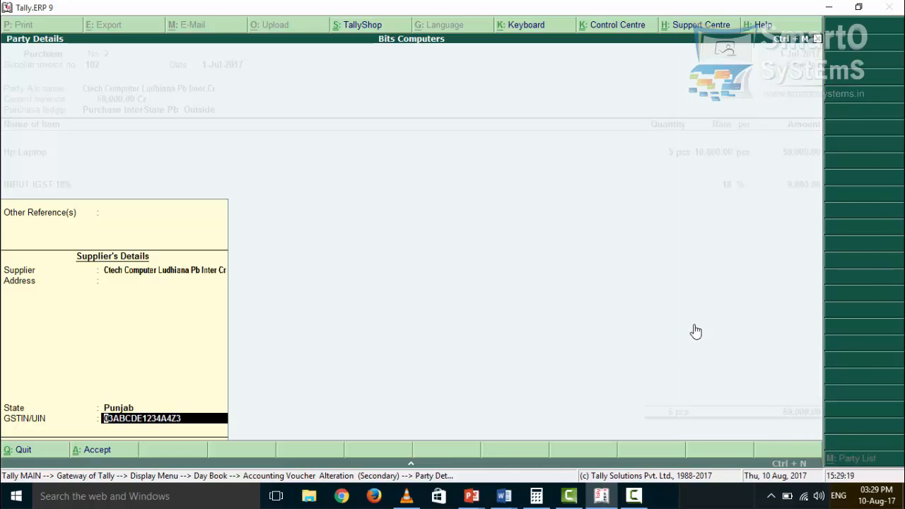
pyautogui.press('Return')
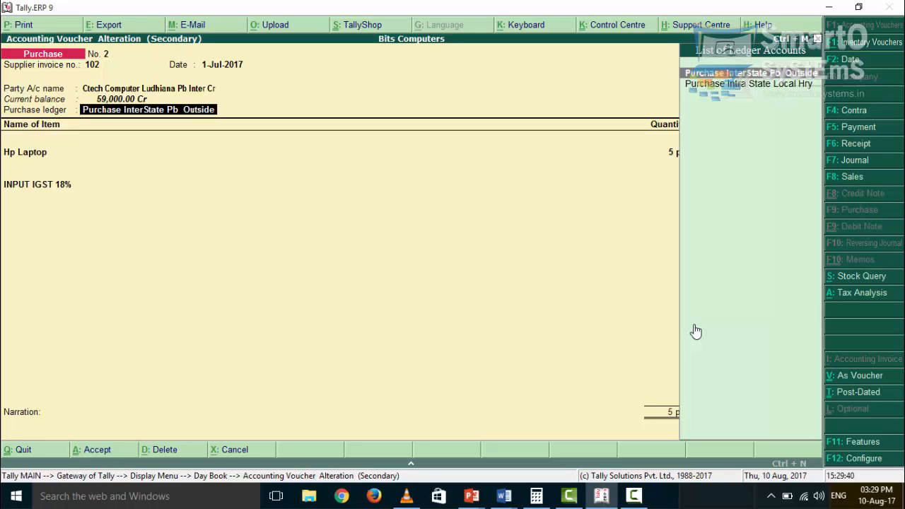
# - Confirm 5 Hp Laptop at 10,000.00 and INPUT IGST 18% at 9,000.00, then accept voucher No. 2
pyautogui.press('Return')
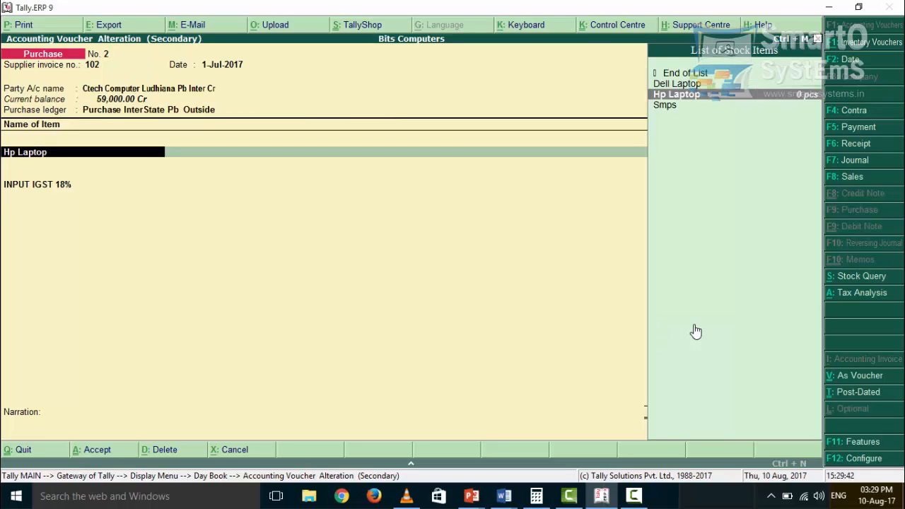
pyautogui.press('Return')
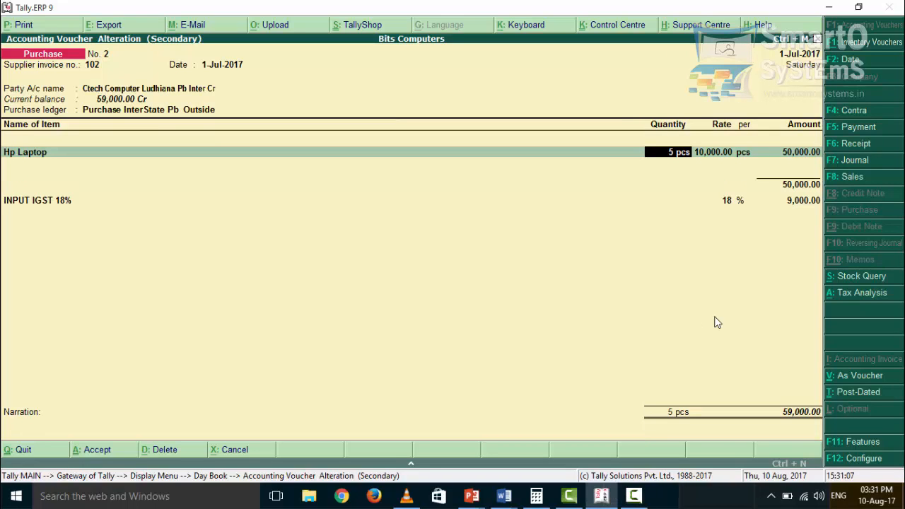
pyautogui.press('Return')
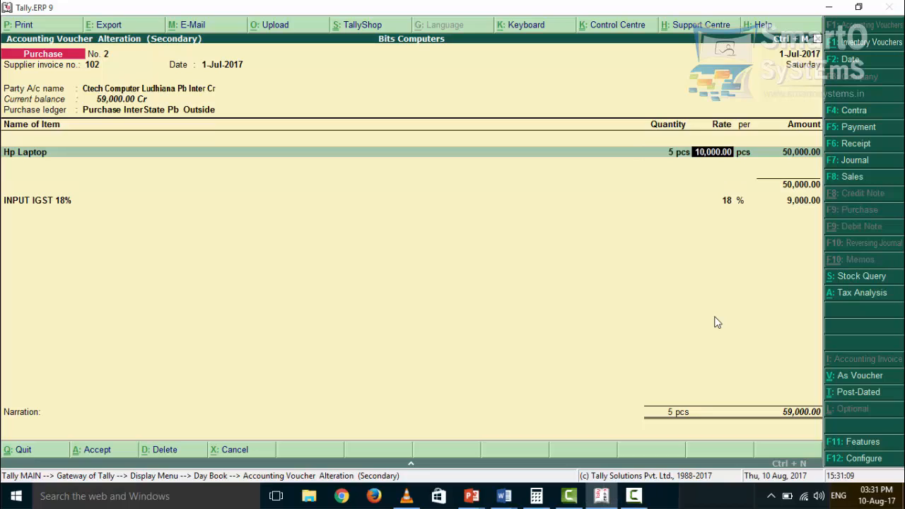
pyautogui.press('Return')
pyautogui.press('Return')
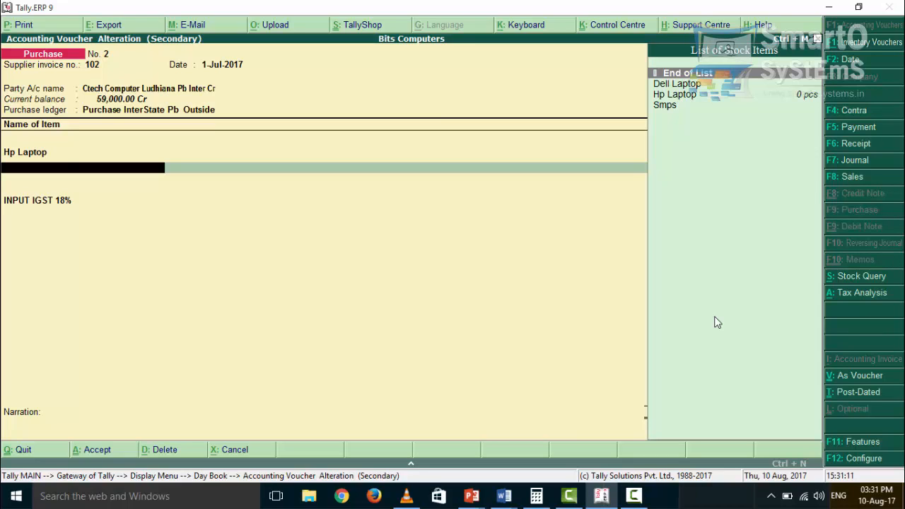
pyautogui.press('Return')
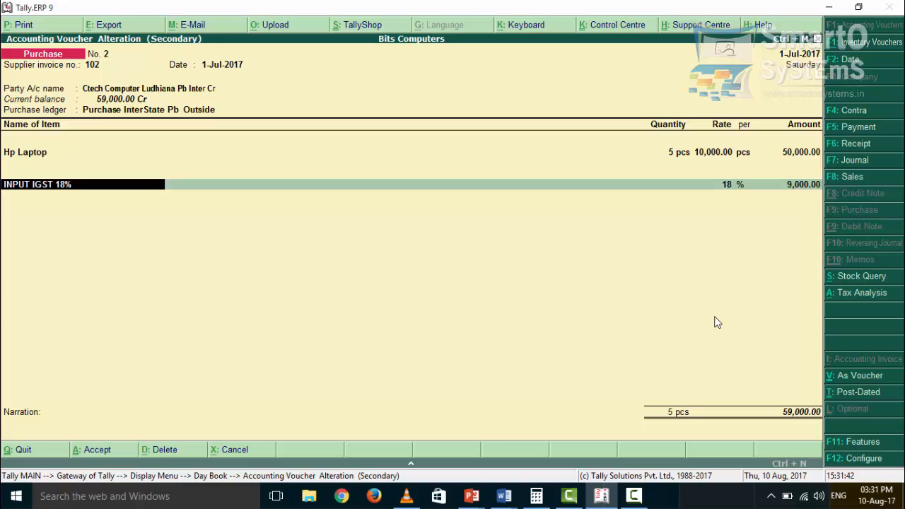
pyautogui.press('Return')
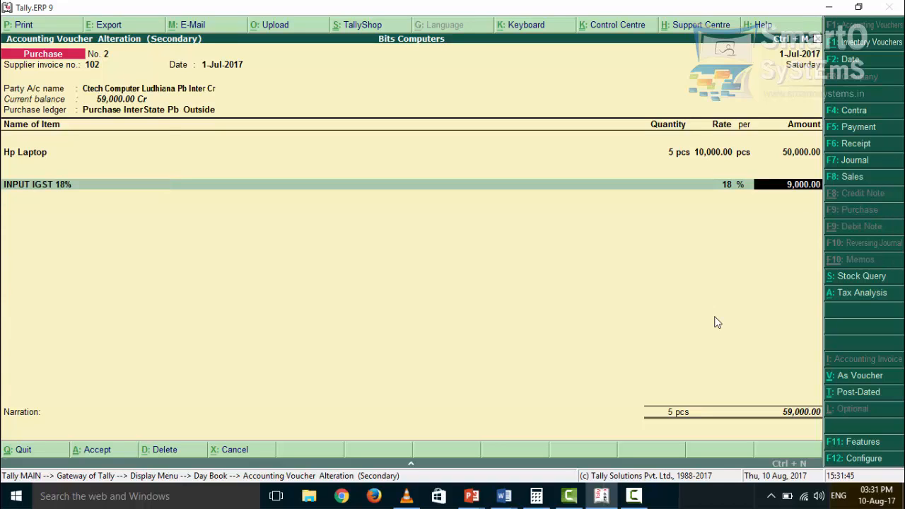
pyautogui.press('Return')
pyautogui.press('Return')
pyautogui.press('Return')
pyautogui.press('Return')
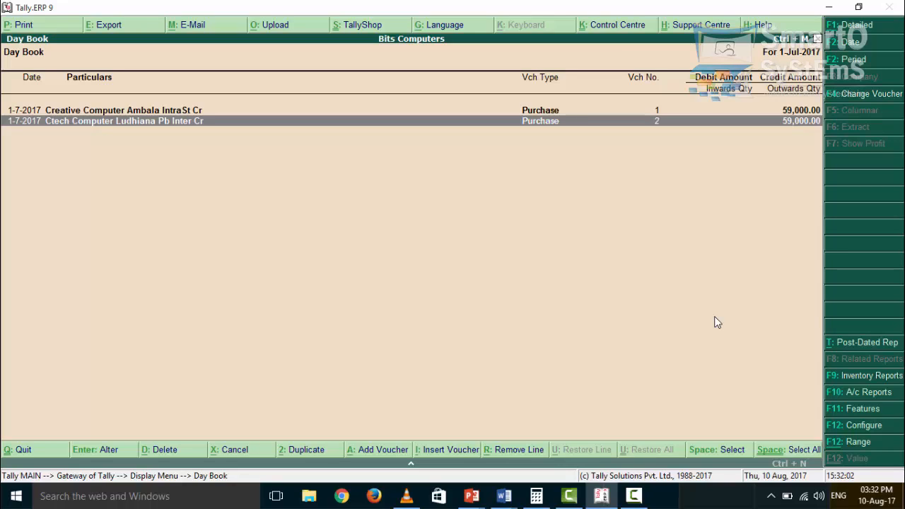
# - Set the Day Book period from 1-7-2017 to 2-7-2017 and move down to the first sales voucher
pyautogui.click(877, 62)
pyautogui.press('Return')
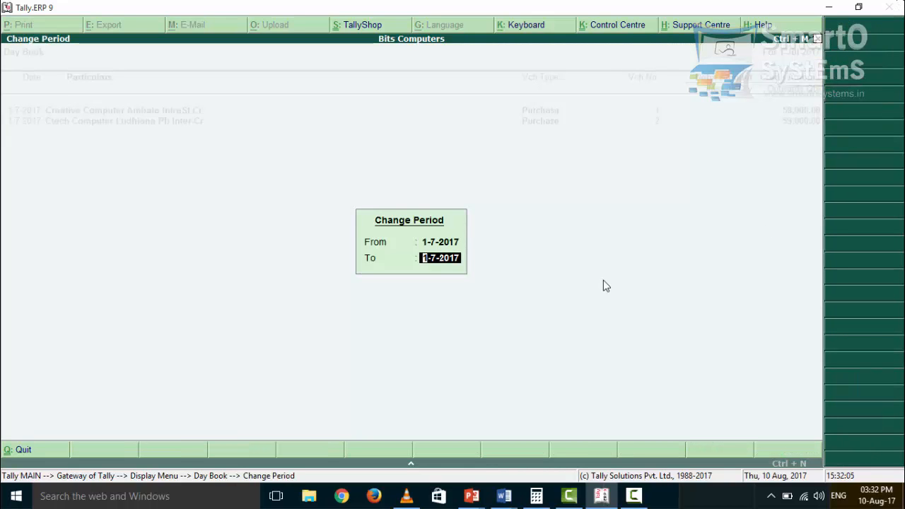
pyautogui.write('2')
pyautogui.press('Return')
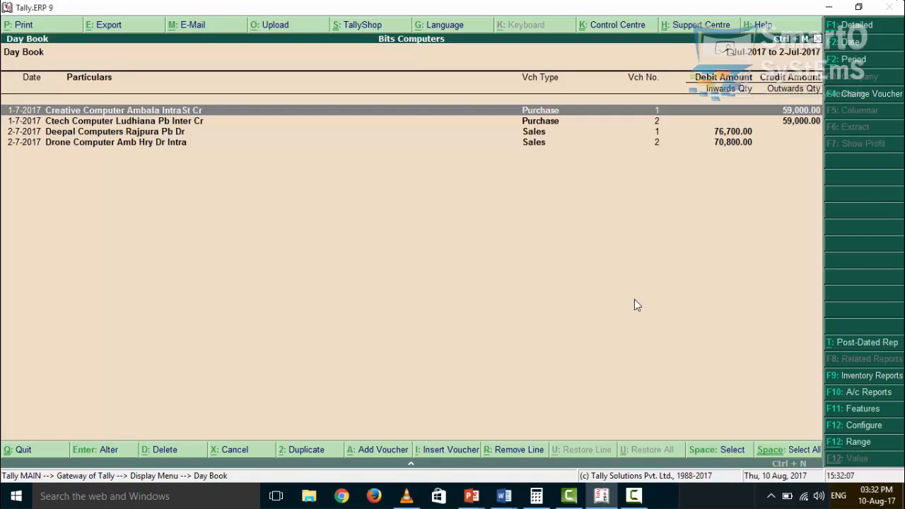
pyautogui.press('Down')
pyautogui.press('Down')
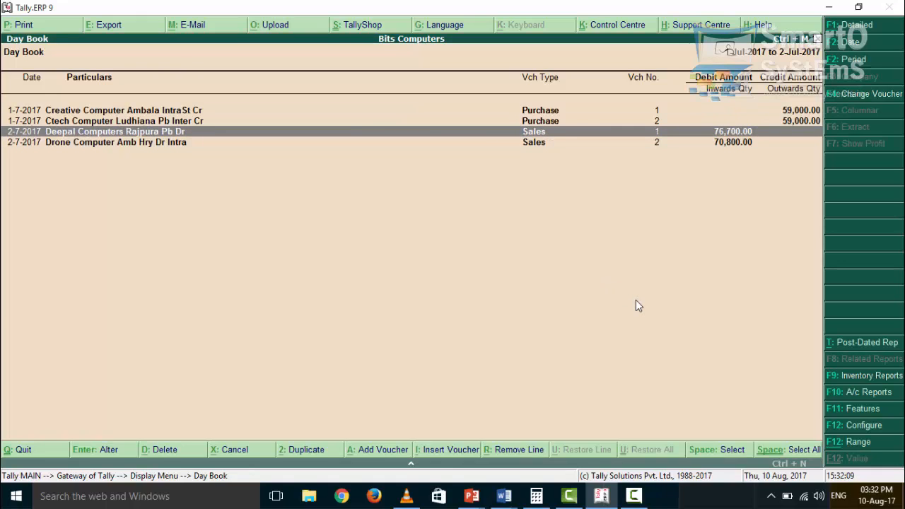